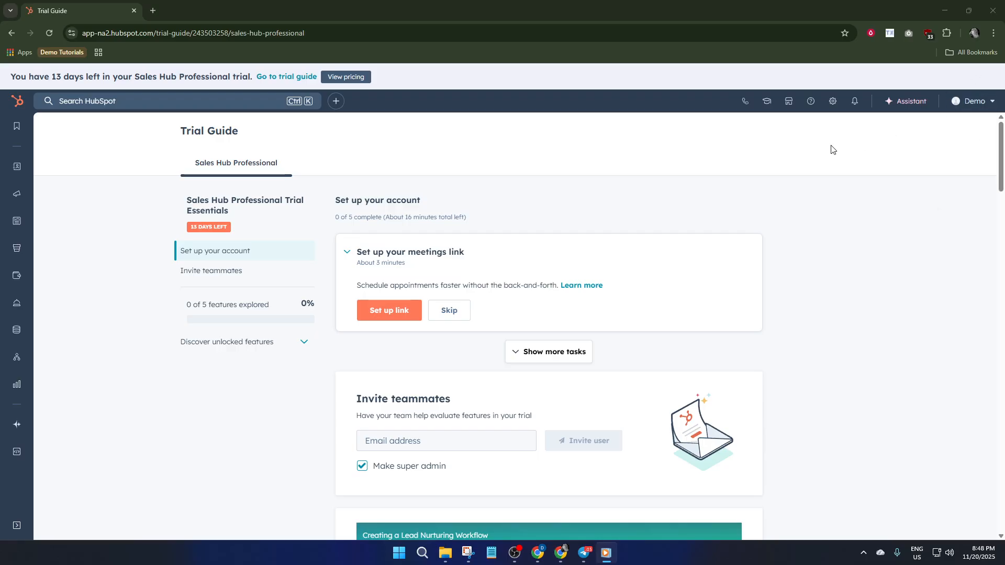
# Step: Open the account settings and go to the Forecast settings among the data management objects
pyautogui.click(833, 101)
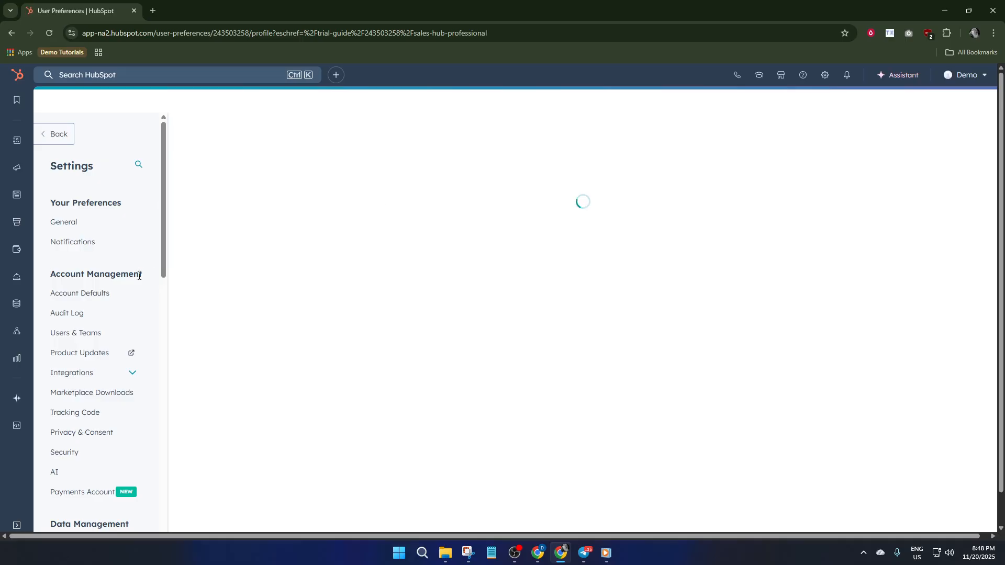
pyautogui.scroll(-5, 107, 314)
pyautogui.scroll(-2, 102, 346)
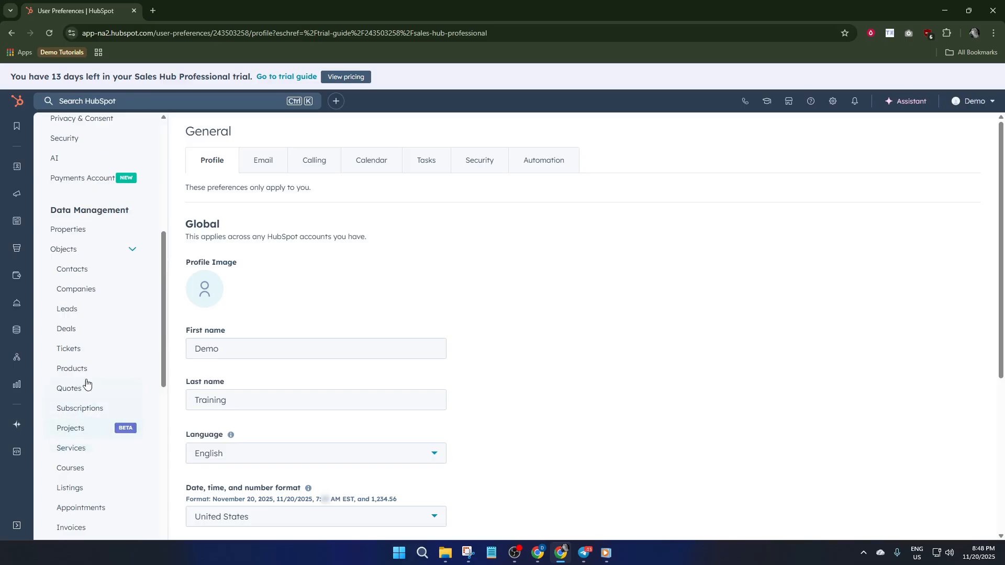
pyautogui.scroll(2, 86, 380)
pyautogui.scroll(-5, 86, 379)
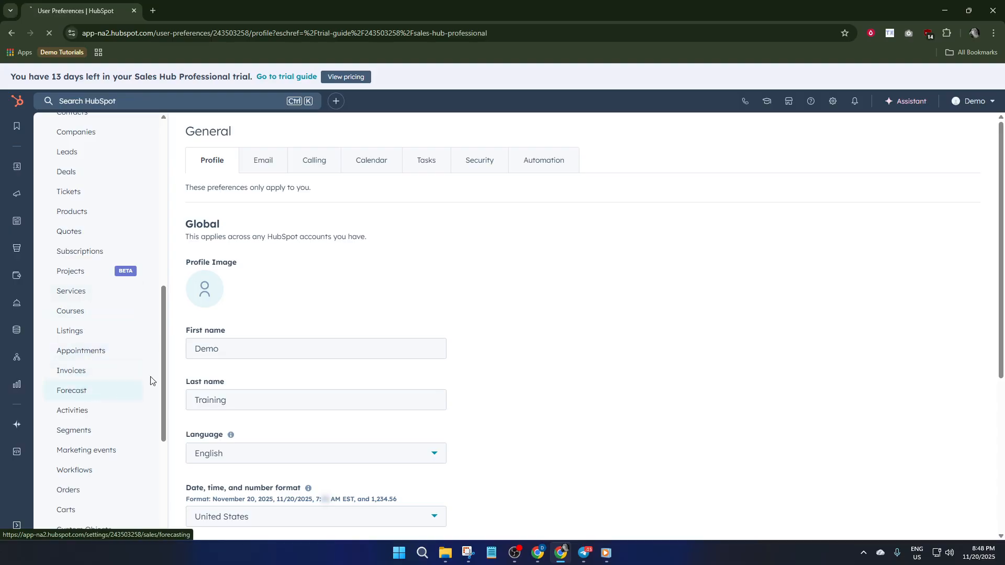
pyautogui.click(77, 393)
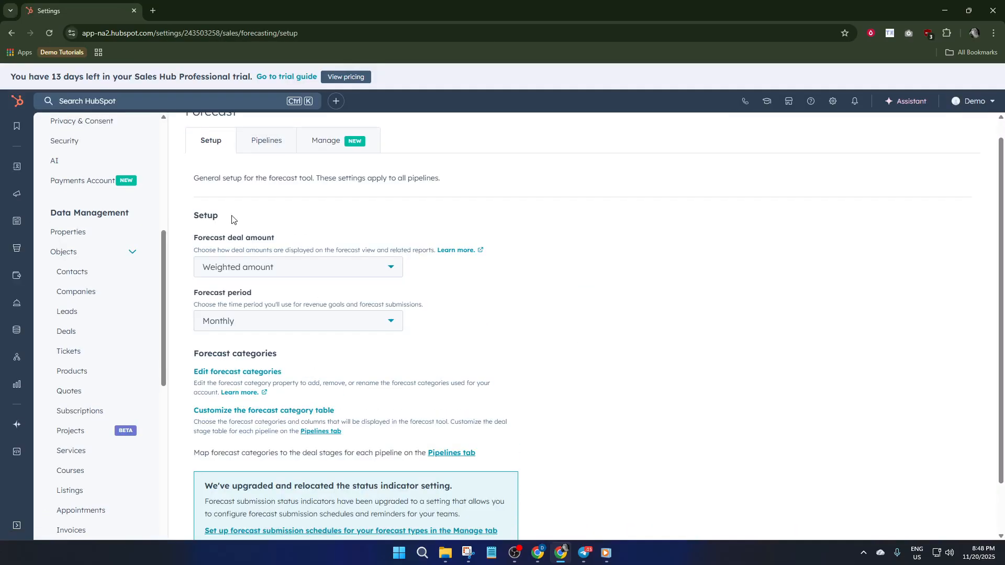
# Step: Check which forecast period options are available in the general forecast setup, leaving the selection as it is
pyautogui.click(256, 320)
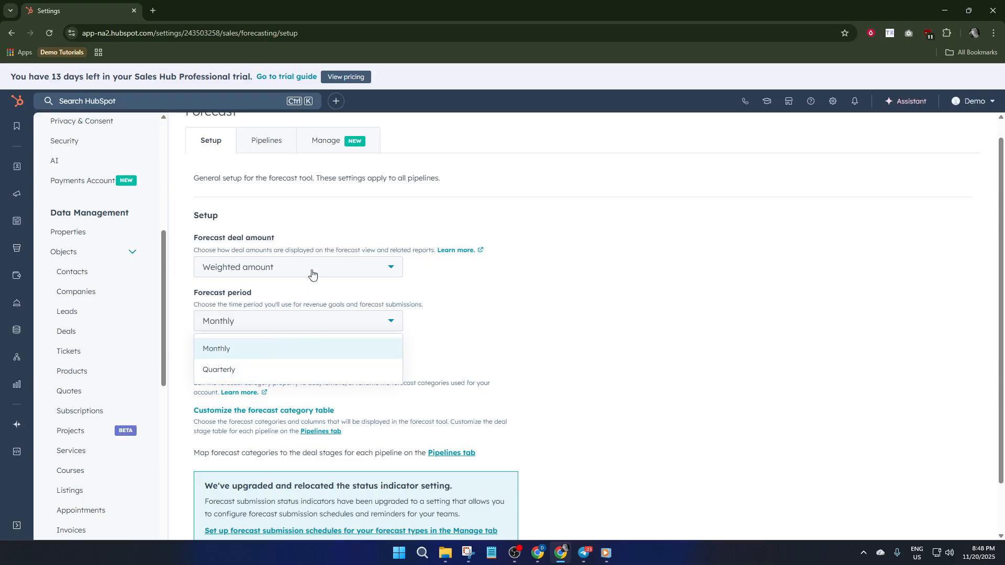
pyautogui.scroll(-1, 277, 301)
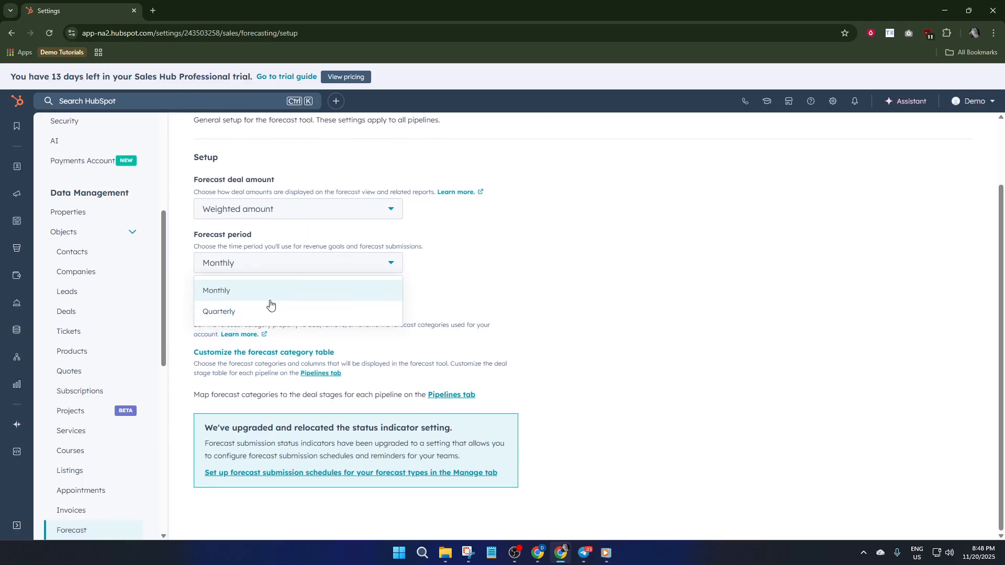
pyautogui.click(461, 306)
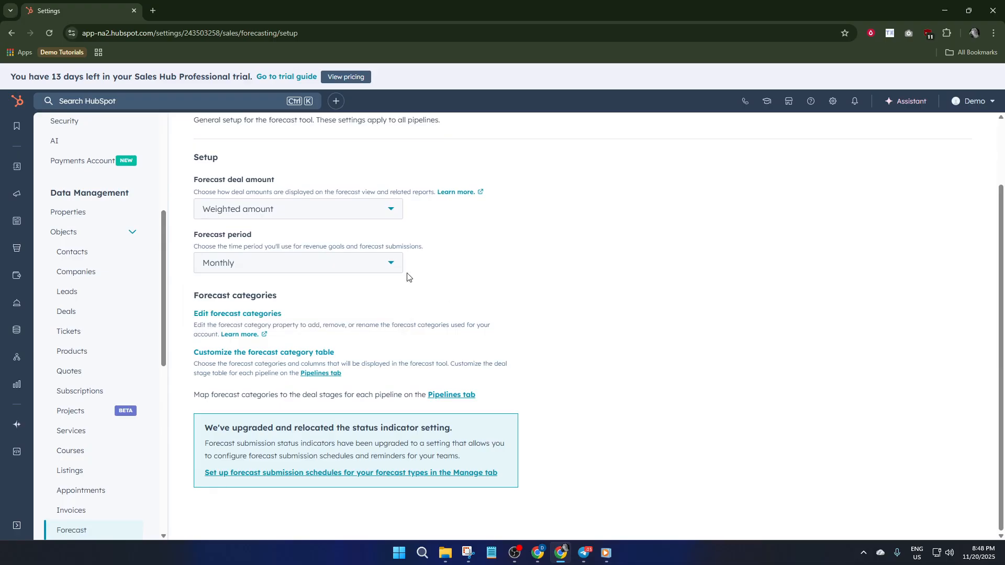
# Step: Review how forecast categories are mapped to deal stages for the Sales Pipeline in the forecast settings
pyautogui.scroll(2, 367, 267)
pyautogui.click(267, 156)
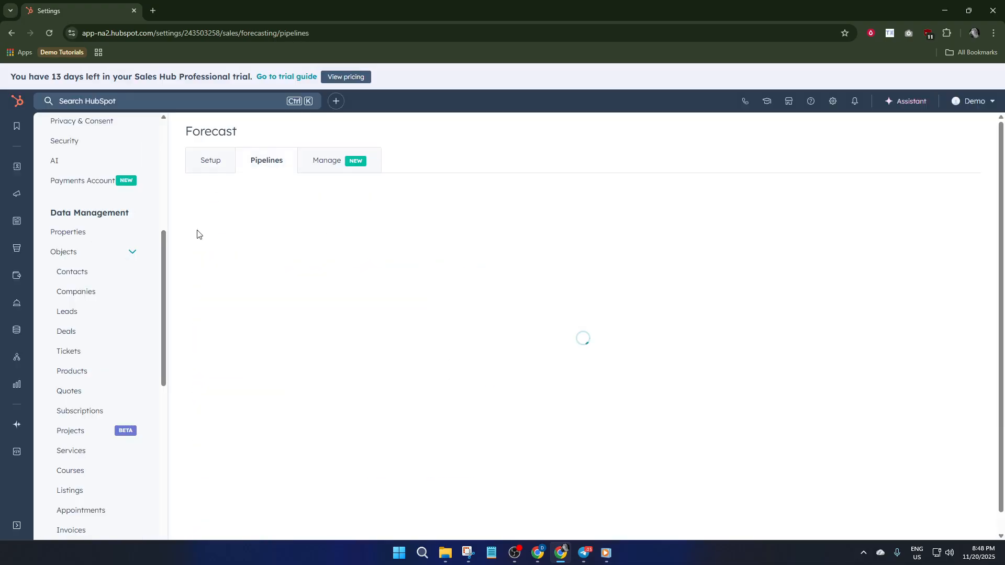
pyautogui.scroll(-2, 380, 319)
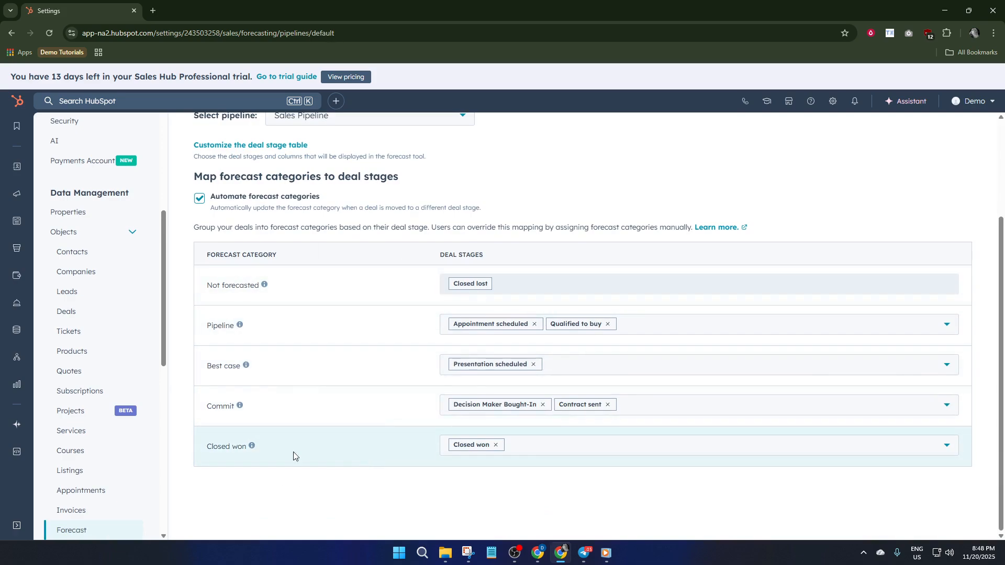
pyautogui.scroll(3, 307, 459)
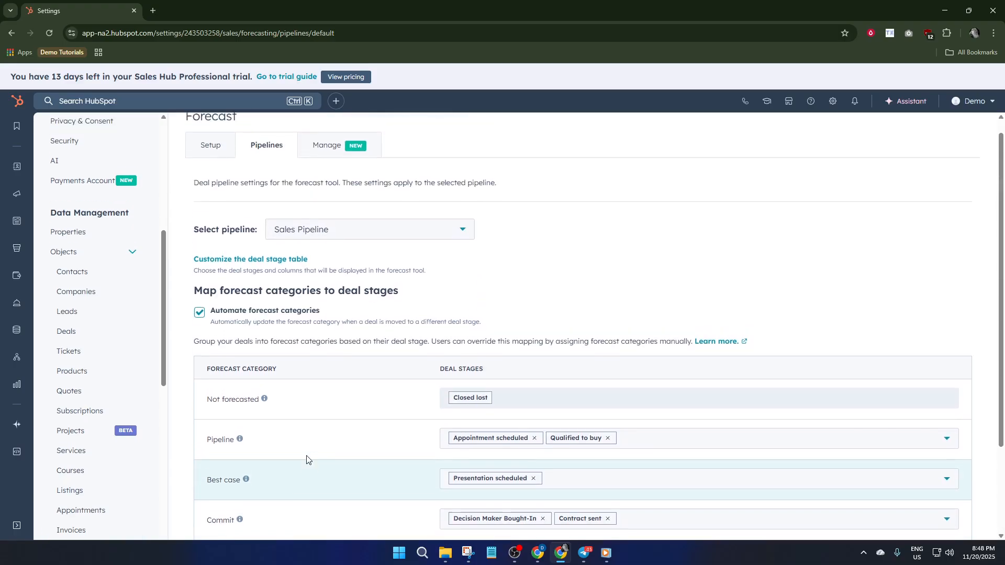
pyautogui.scroll(-3, 315, 417)
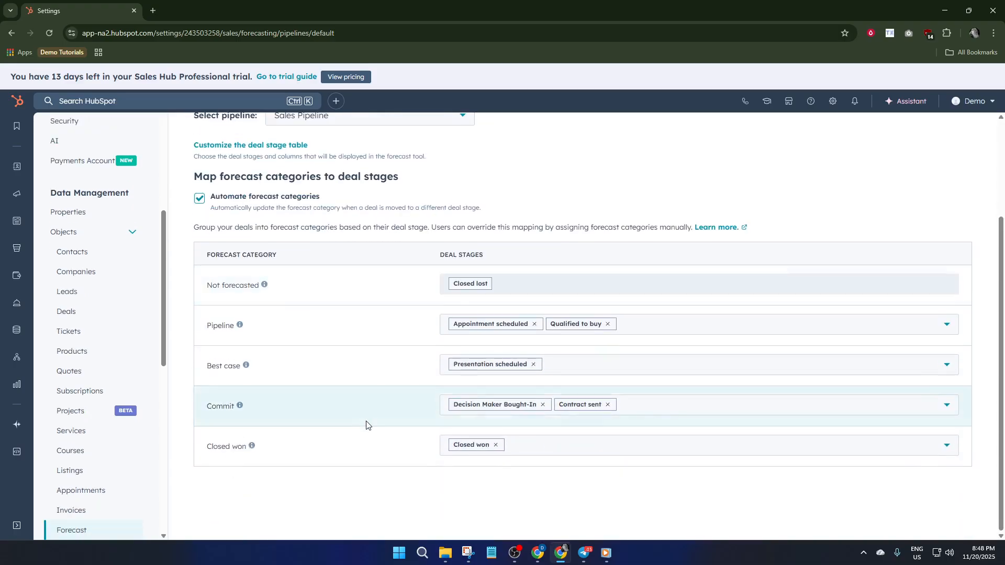
# Step: Start a new forecast type in the forecast type library and name it "Demo Forecaste Test"
pyautogui.scroll(3, 366, 425)
pyautogui.click(330, 162)
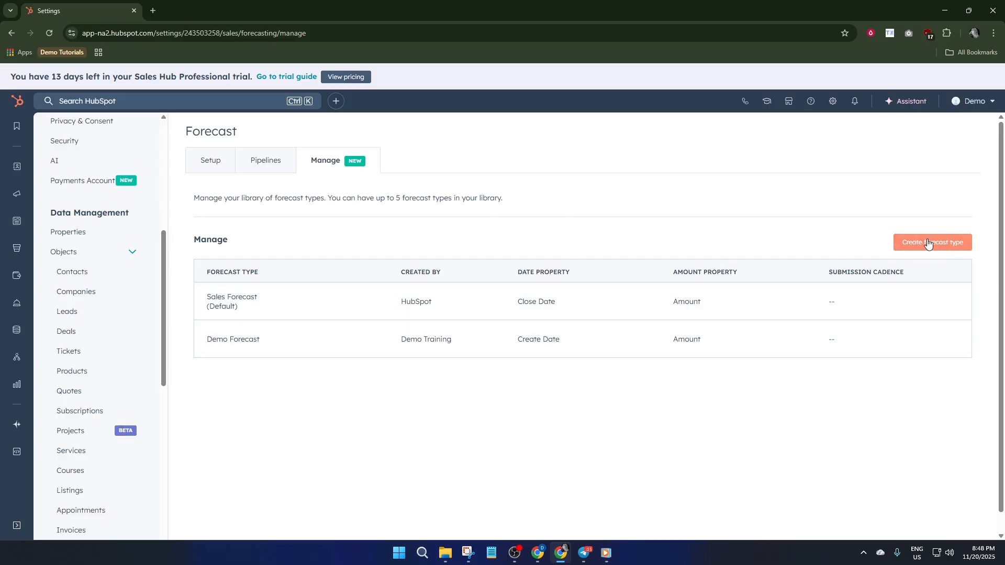
pyautogui.click(928, 244)
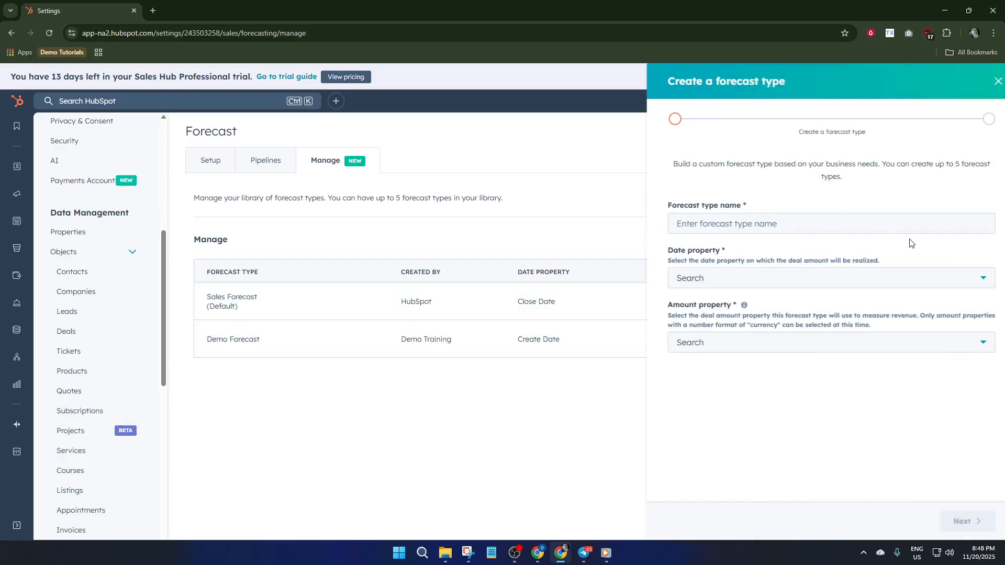
pyautogui.click(712, 224)
pyautogui.write('Demo Fore')
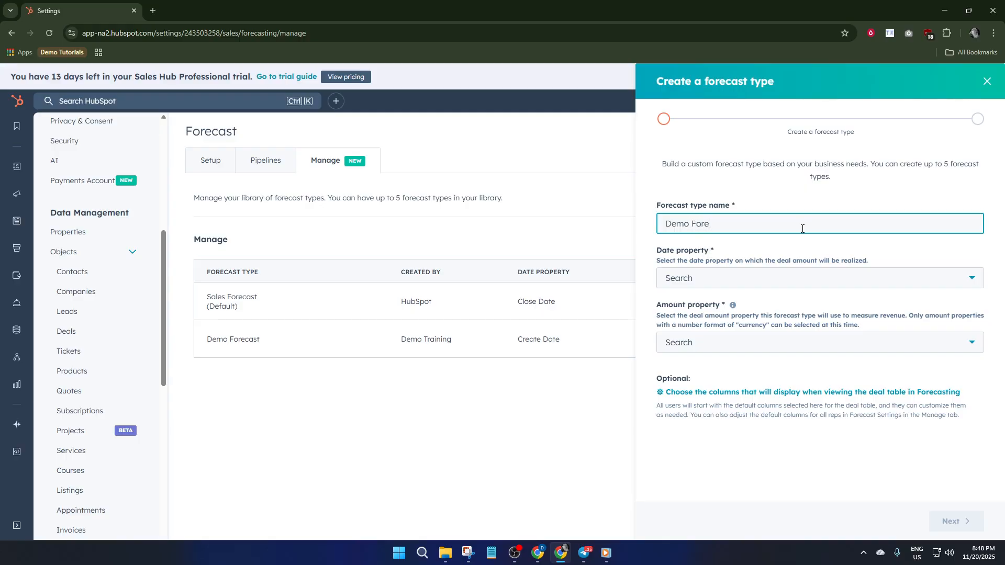
pyautogui.write('caste')
pyautogui.doubleClick(743, 222)
pyautogui.write('test')
pyautogui.press('BackSpace')
# Step: Set the forecast type's date property to Close Date and its amount property to Annual contract value
pyautogui.click(739, 283)
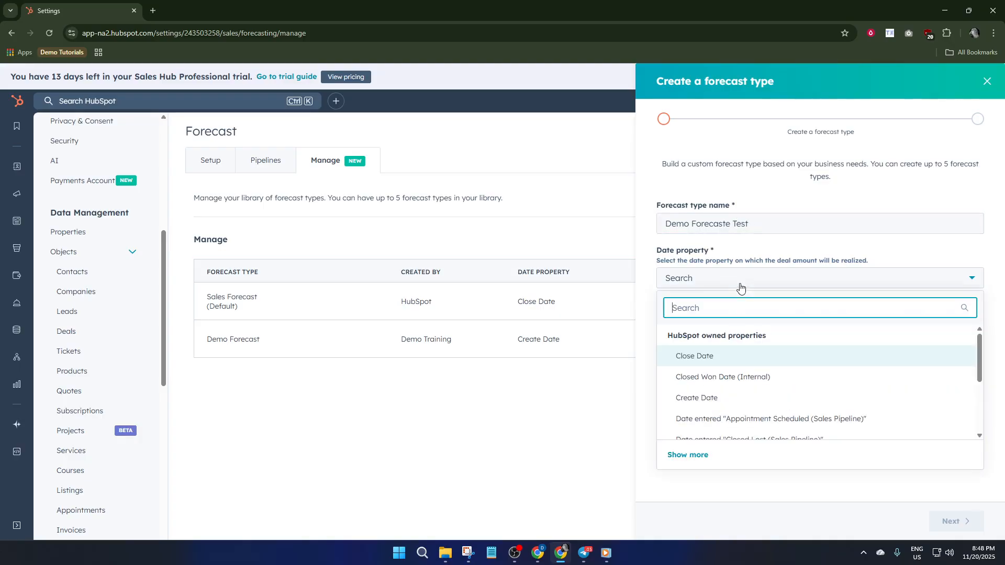
pyautogui.click(734, 365)
pyautogui.click(712, 344)
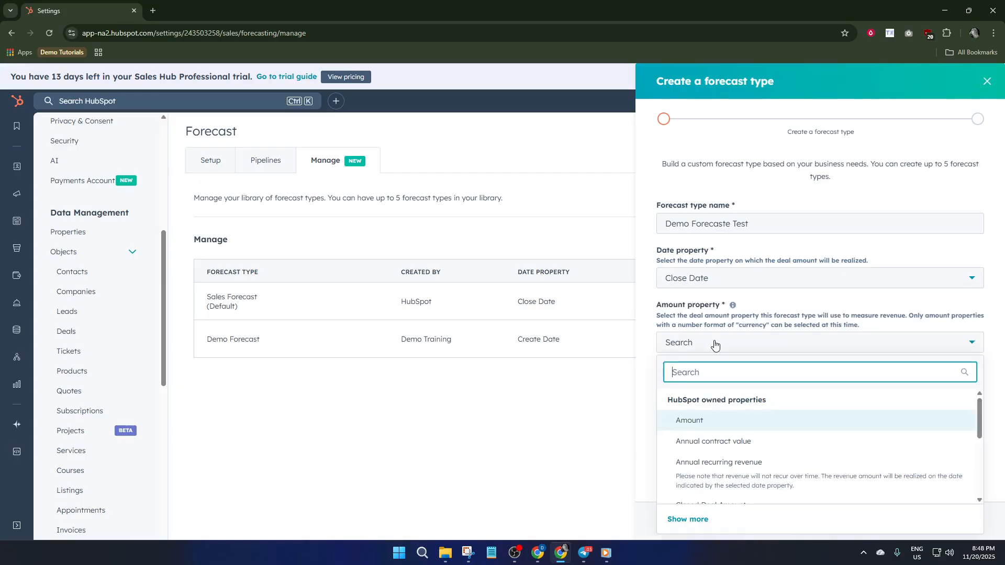
pyautogui.click(729, 441)
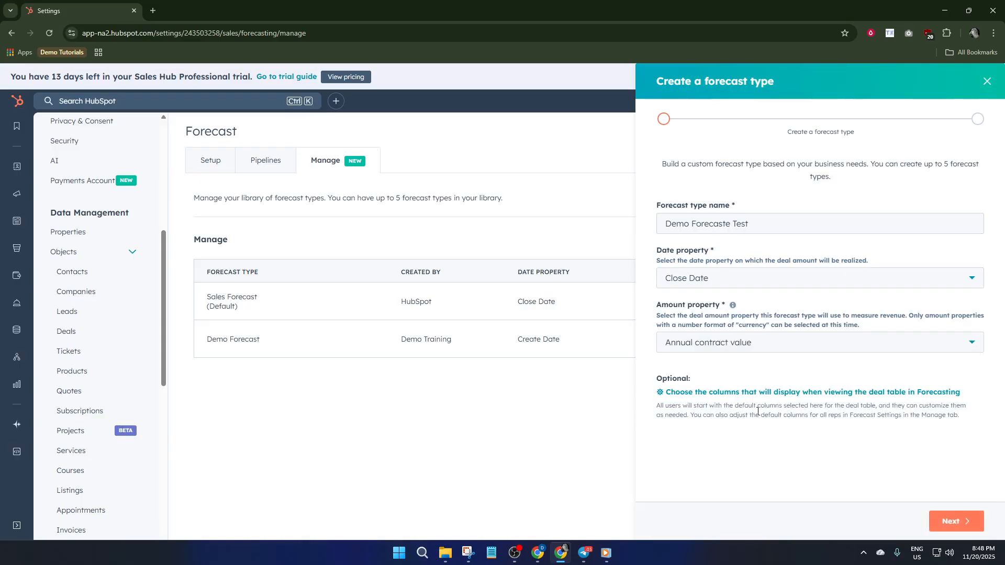
# Step: Finish creating the forecast type without a submission schedule and open its forecast view
pyautogui.click(973, 521)
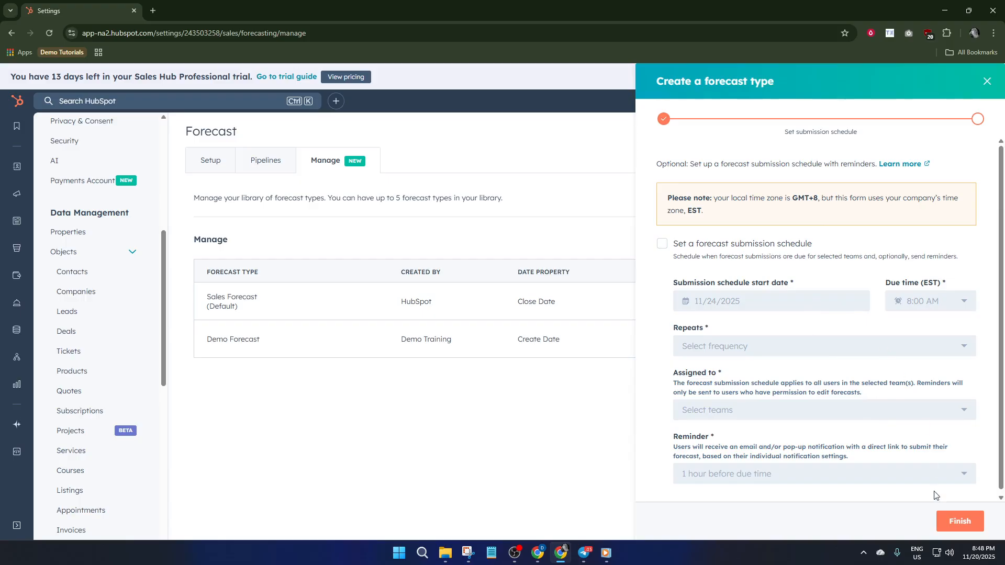
pyautogui.click(968, 522)
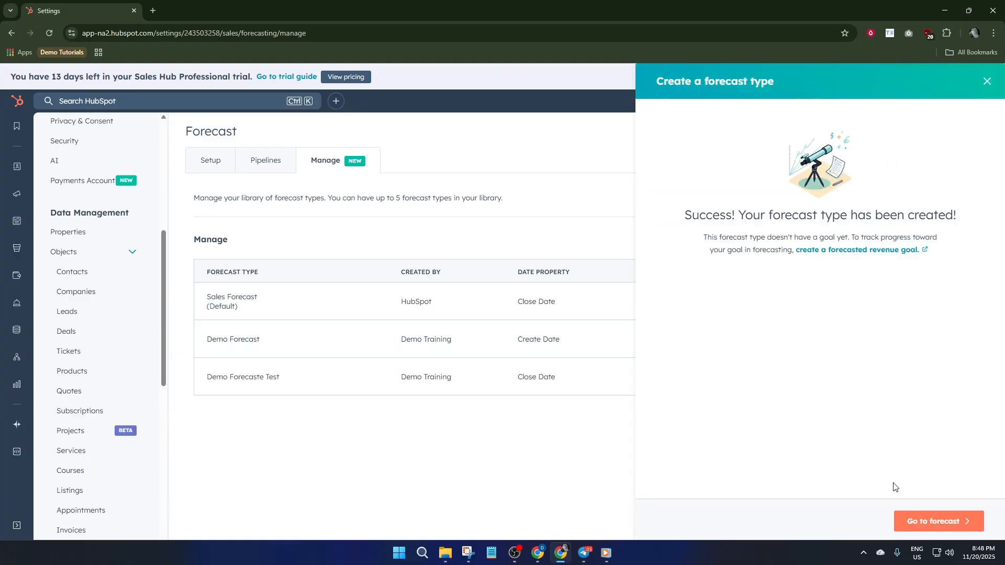
pyautogui.click(942, 521)
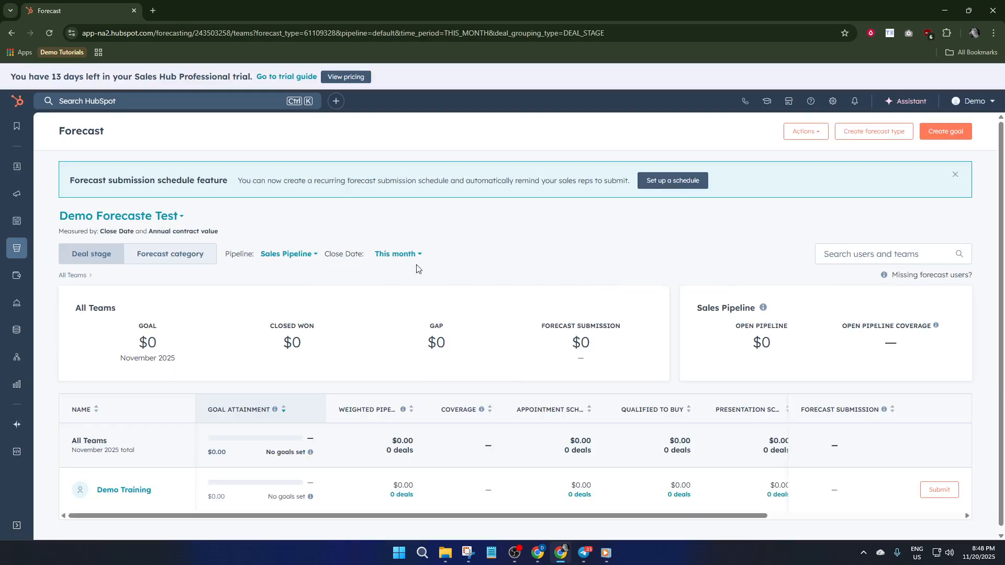
pyautogui.scroll(-1, 449, 321)
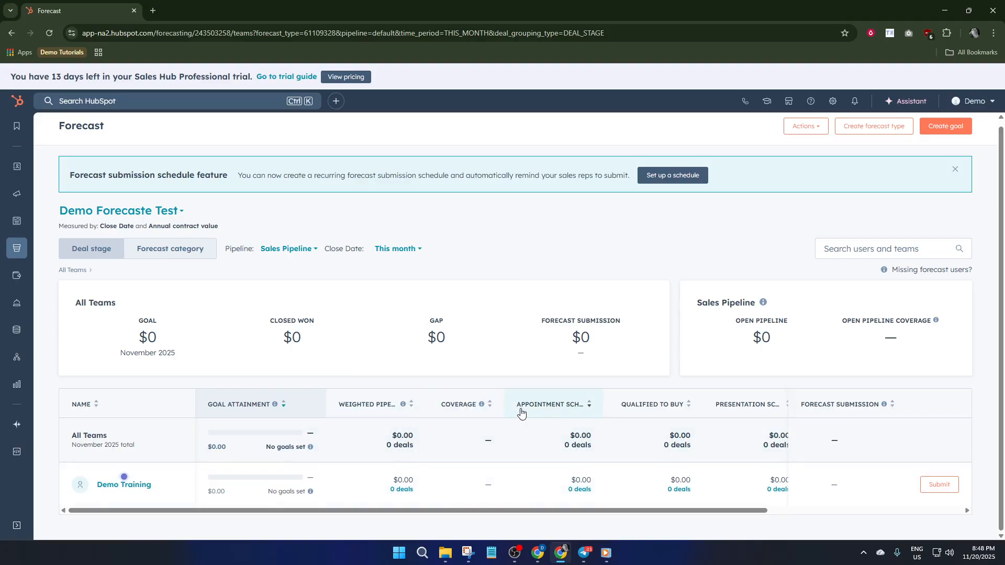
# Step: Start a new goal from the Revenue template and make it a forecastable goal
pyautogui.click(943, 129)
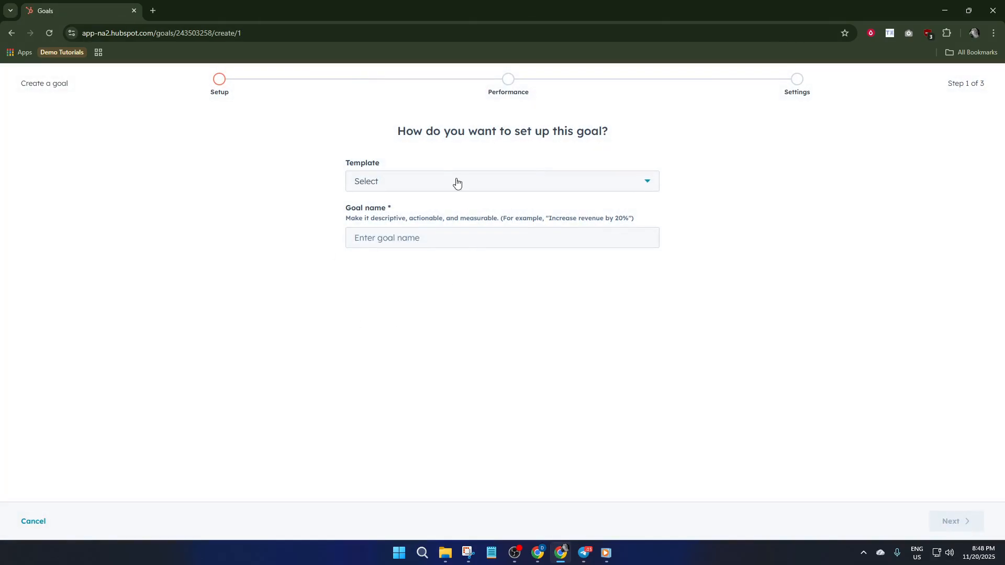
pyautogui.click(421, 189)
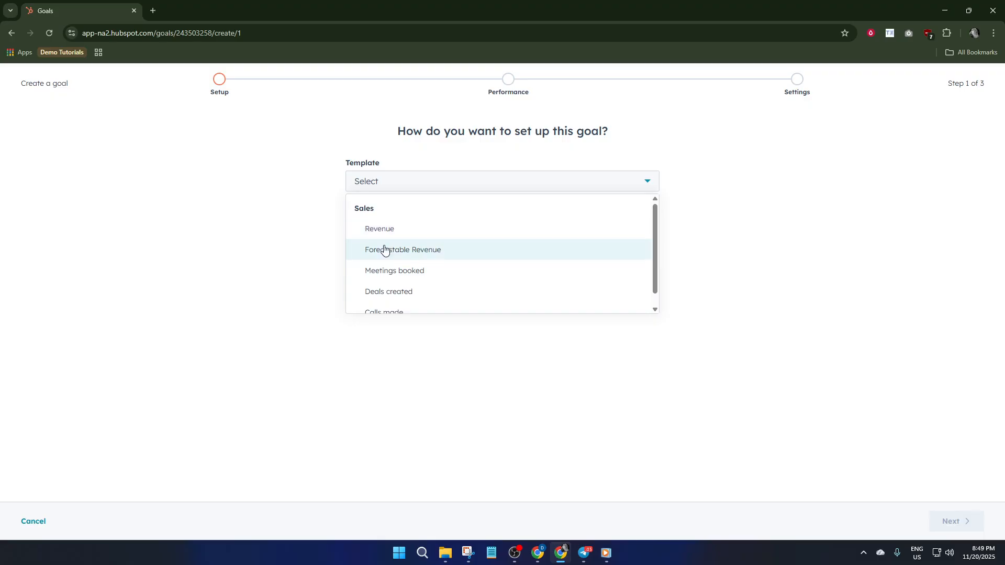
pyautogui.scroll(-1, 386, 256)
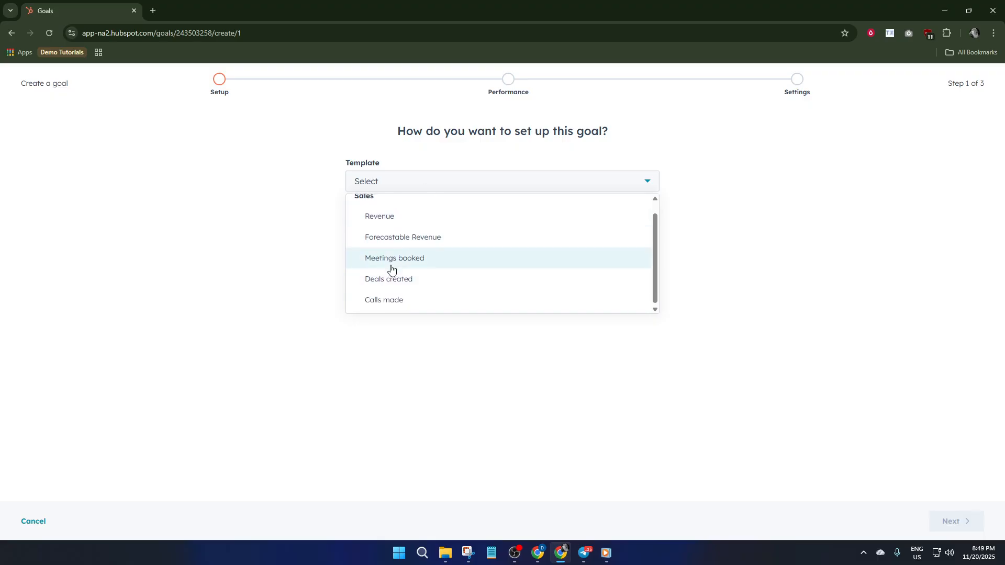
pyautogui.scroll(1, 390, 265)
pyautogui.click(397, 233)
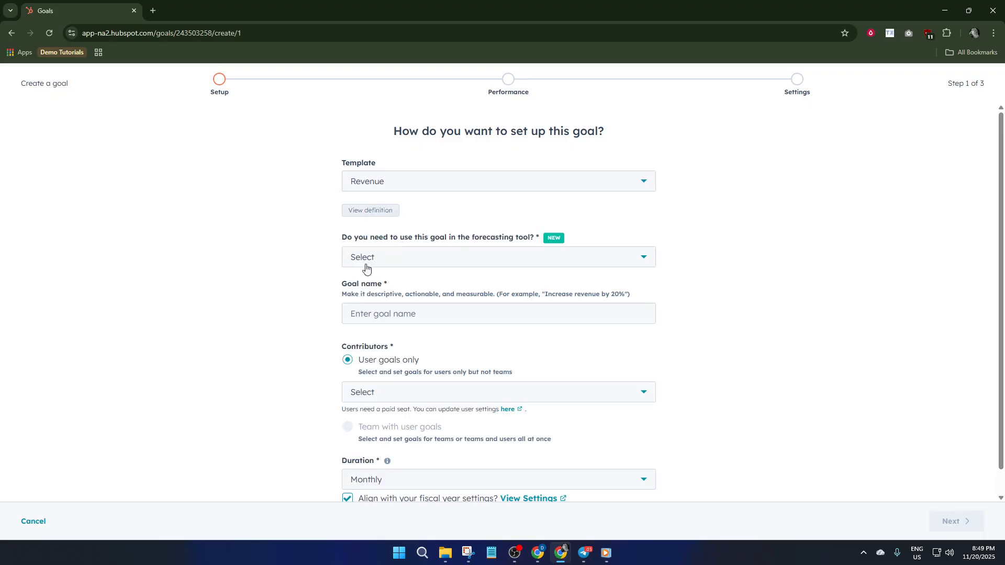
pyautogui.click(394, 263)
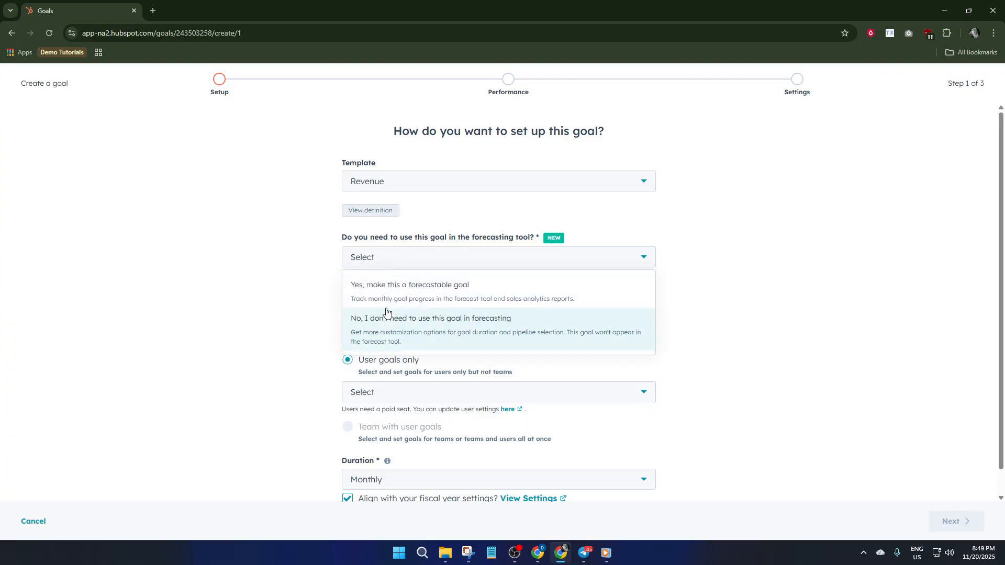
pyautogui.click(413, 292)
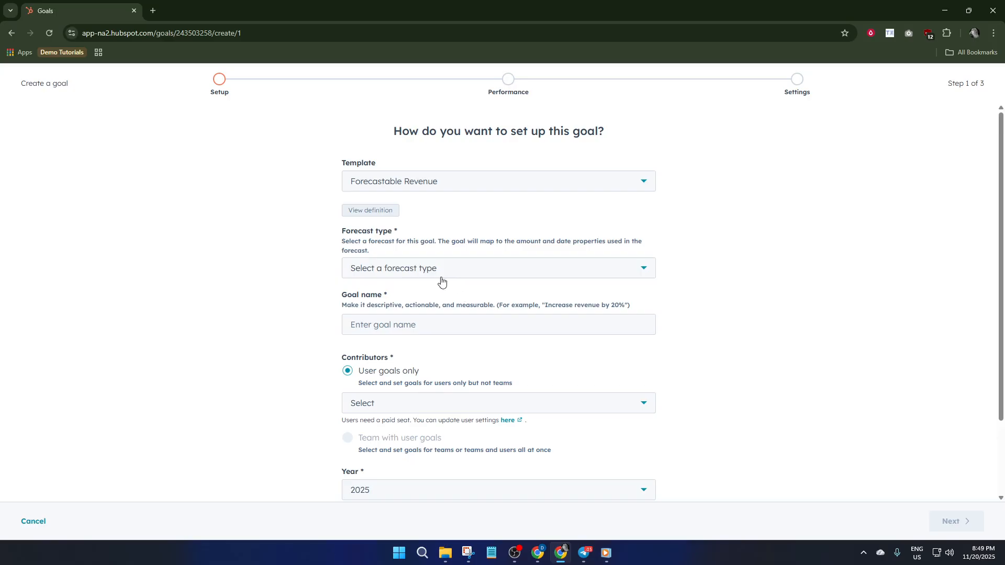
# Step: Link the goal to the Demo Forecaste Test forecast type and name the goal "Demo Test"
pyautogui.click(432, 268)
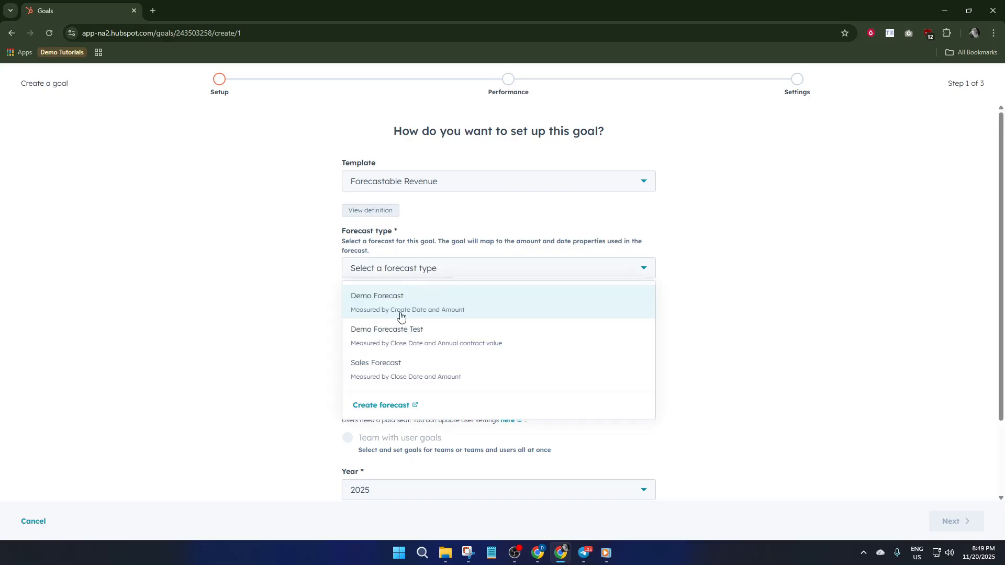
pyautogui.click(413, 339)
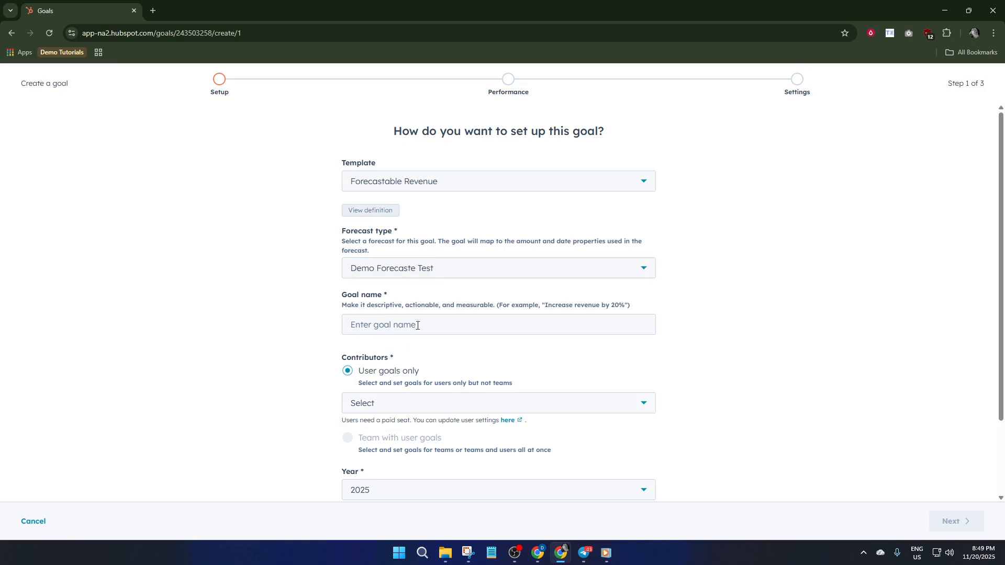
pyautogui.click(391, 327)
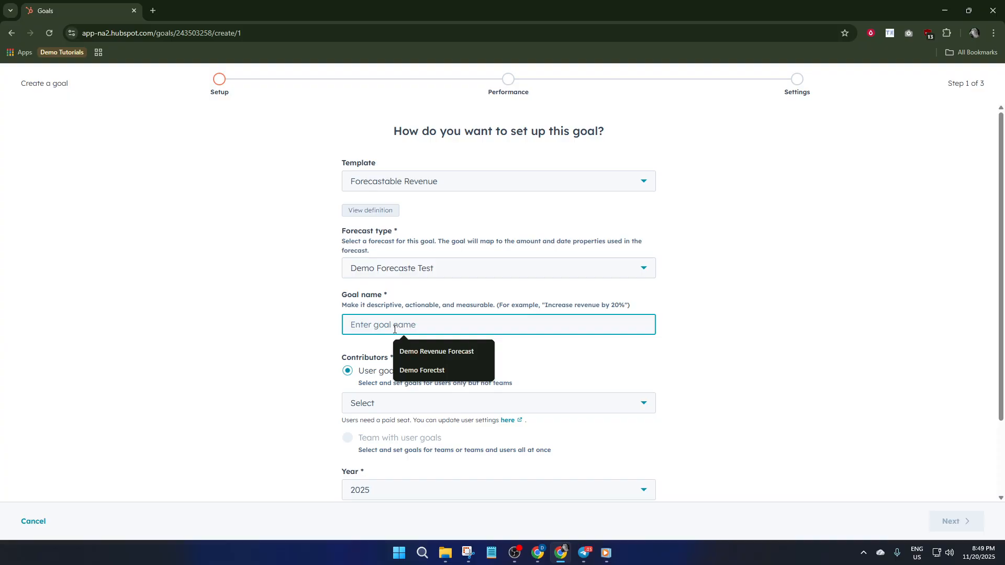
pyautogui.write('Demo Test')
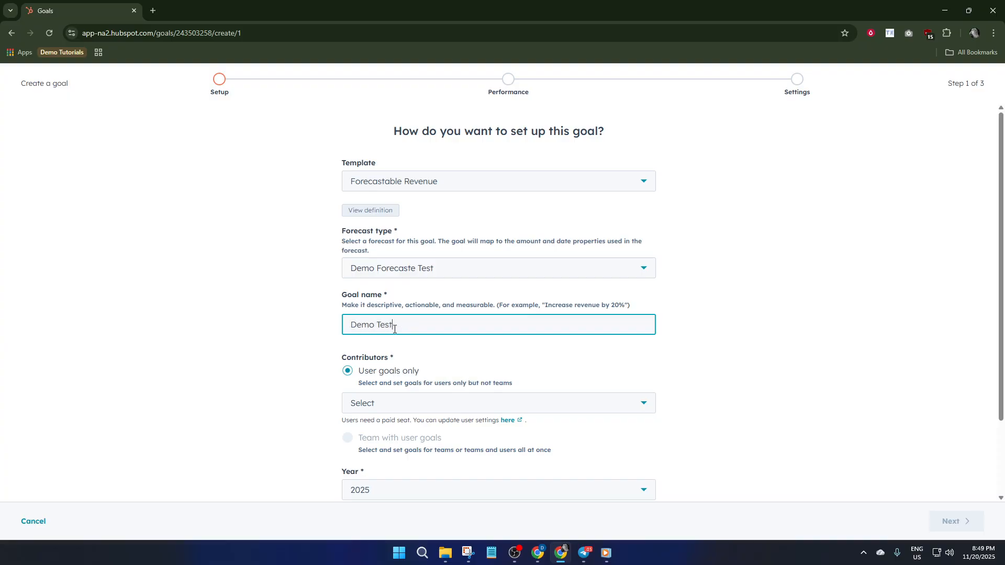
# Step: Select the whole "No team assigned" group of users as the goal's contributors
pyautogui.click(388, 407)
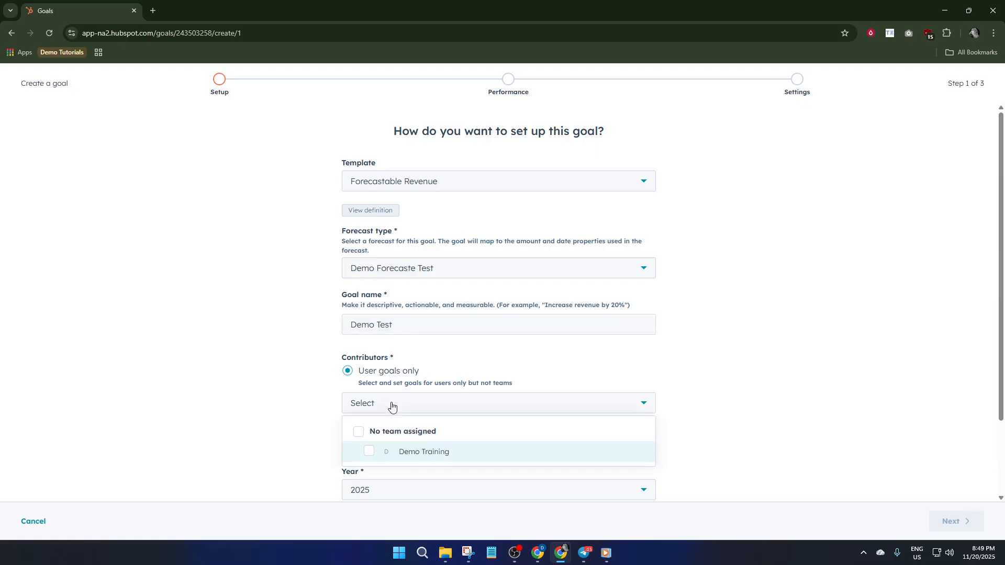
pyautogui.click(417, 436)
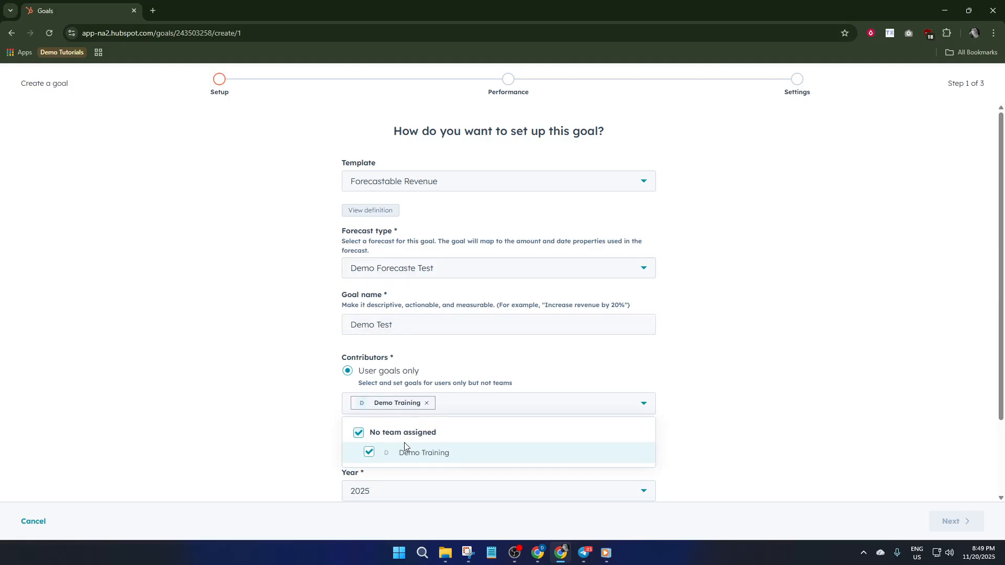
pyautogui.click(693, 378)
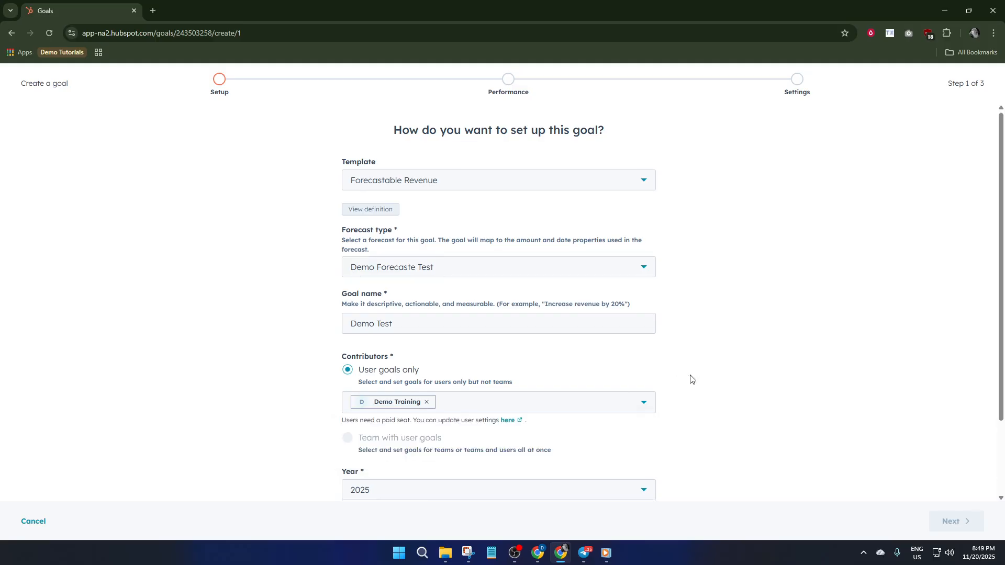
pyautogui.scroll(-2, 649, 378)
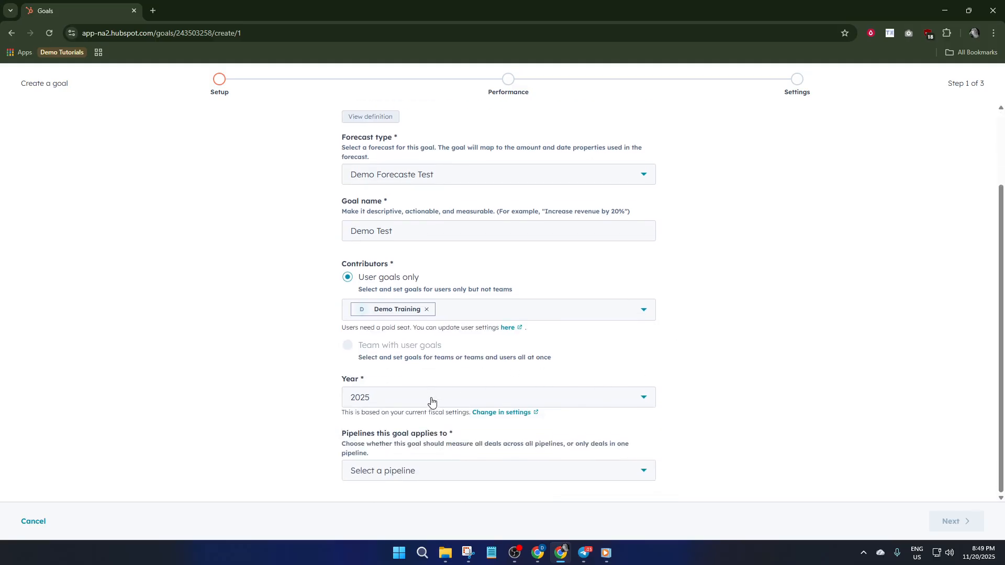
# Step: Apply the goal to the Sales Pipeline and continue to the performance targets
pyautogui.click(438, 473)
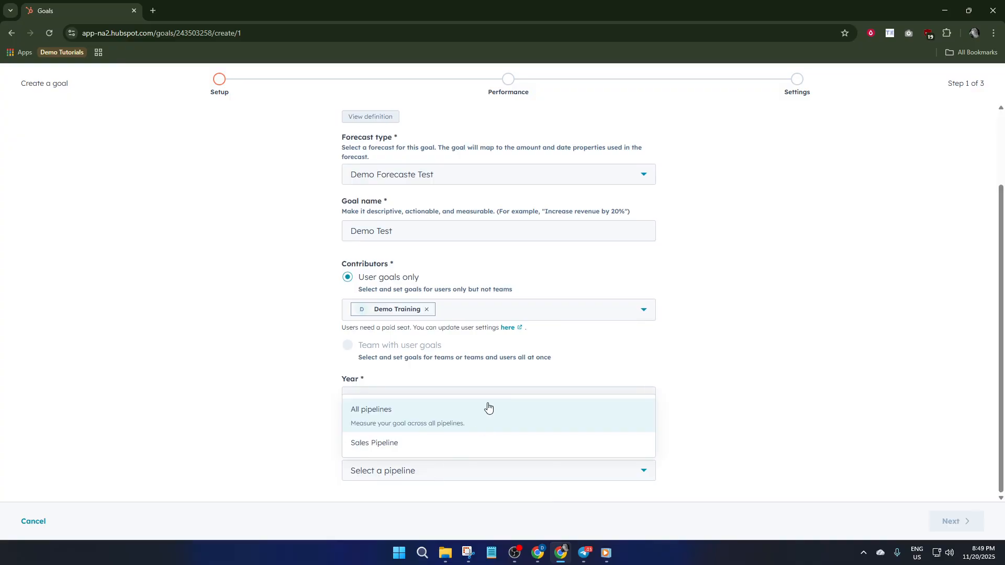
pyautogui.click(389, 451)
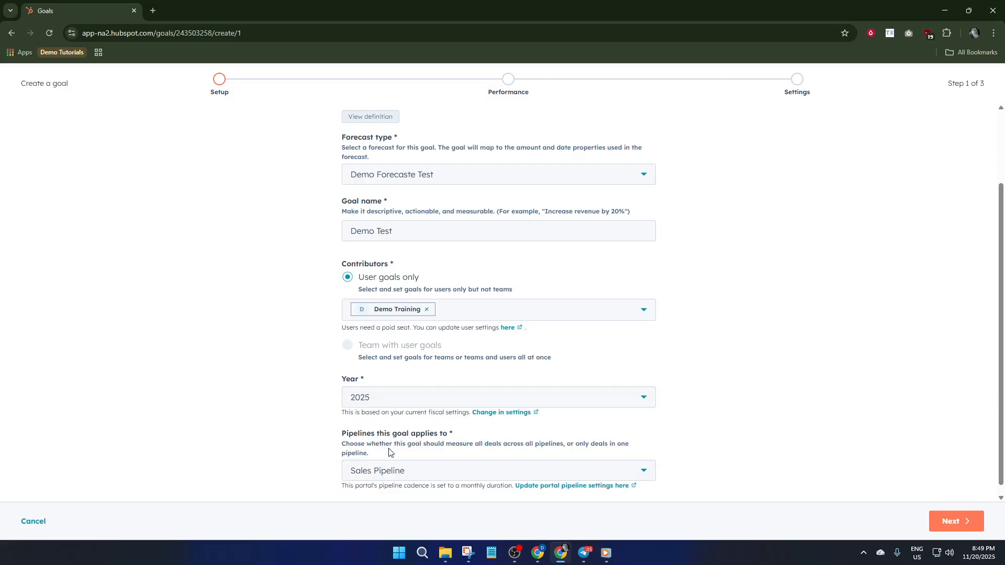
pyautogui.click(950, 522)
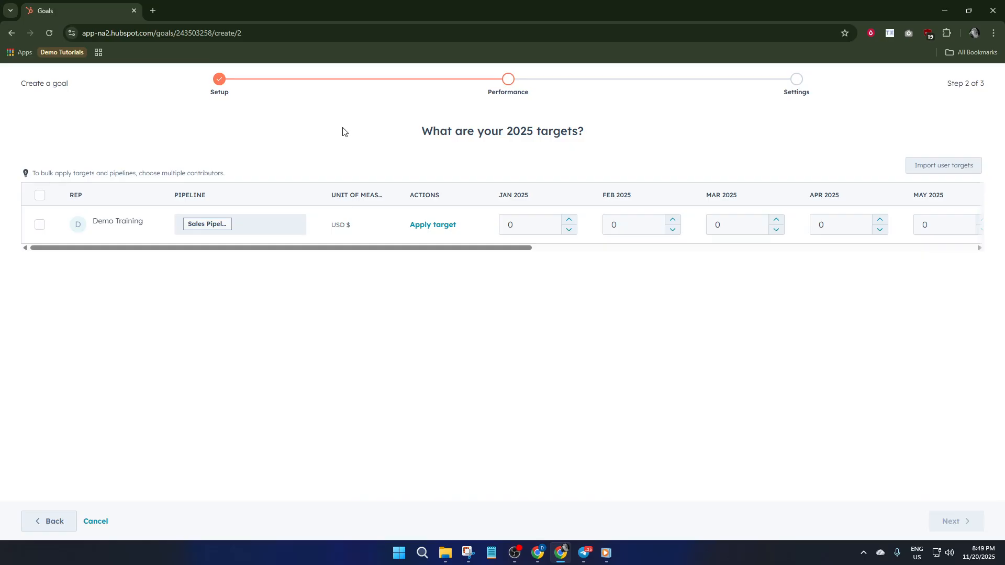
# Step: Set the contributor's monthly targets for January through May 2025 to 1,000 each and continue to the notification settings
pyautogui.click(40, 225)
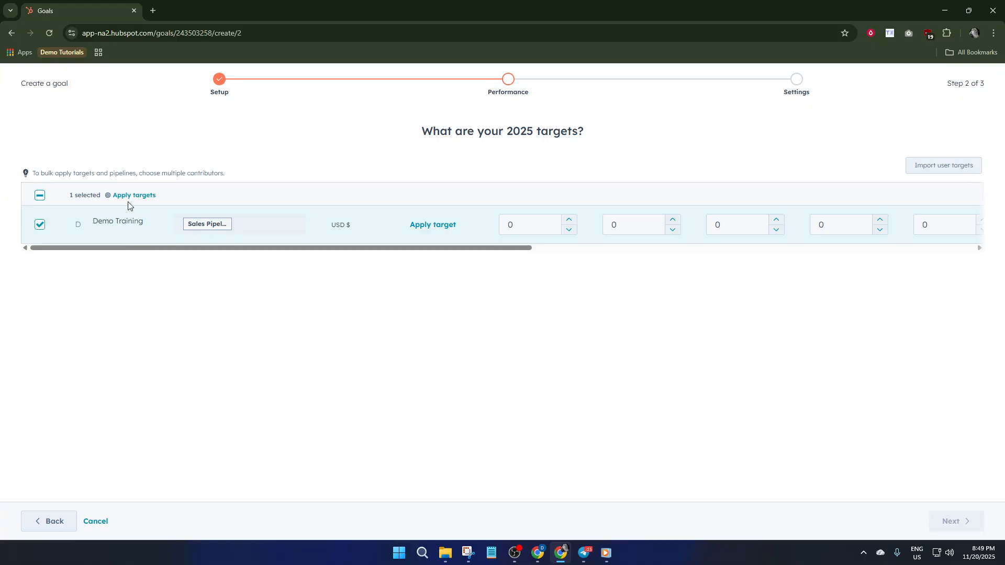
pyautogui.click(548, 227)
pyautogui.write('1000')
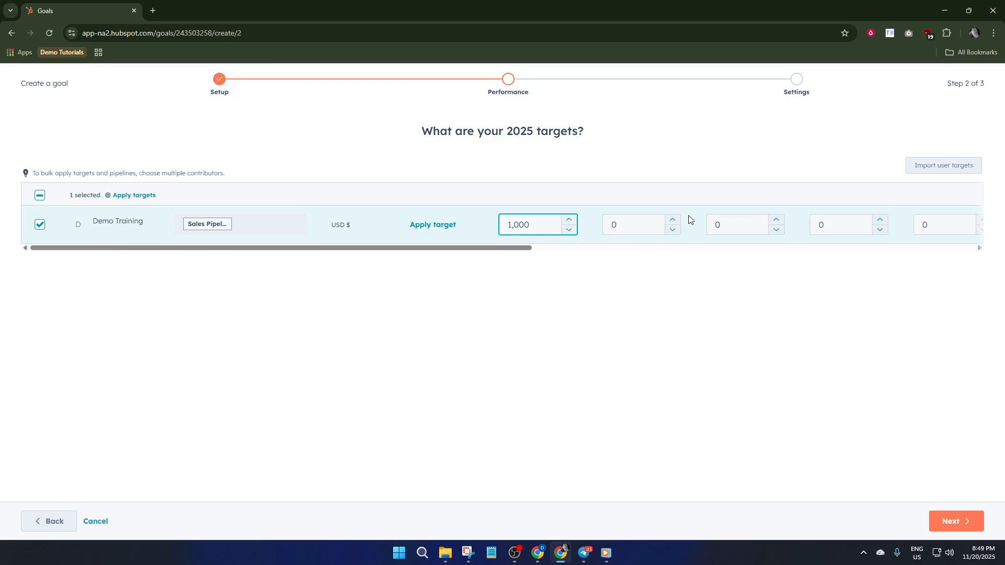
pyautogui.click(676, 230)
pyautogui.write('1000')
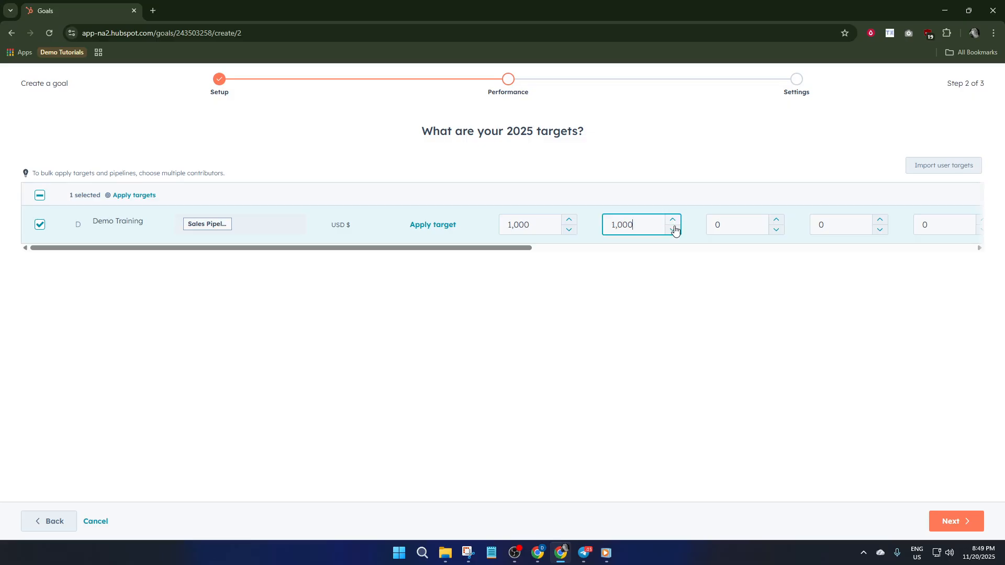
pyautogui.click(676, 229)
pyautogui.click(674, 220)
pyautogui.click(776, 220)
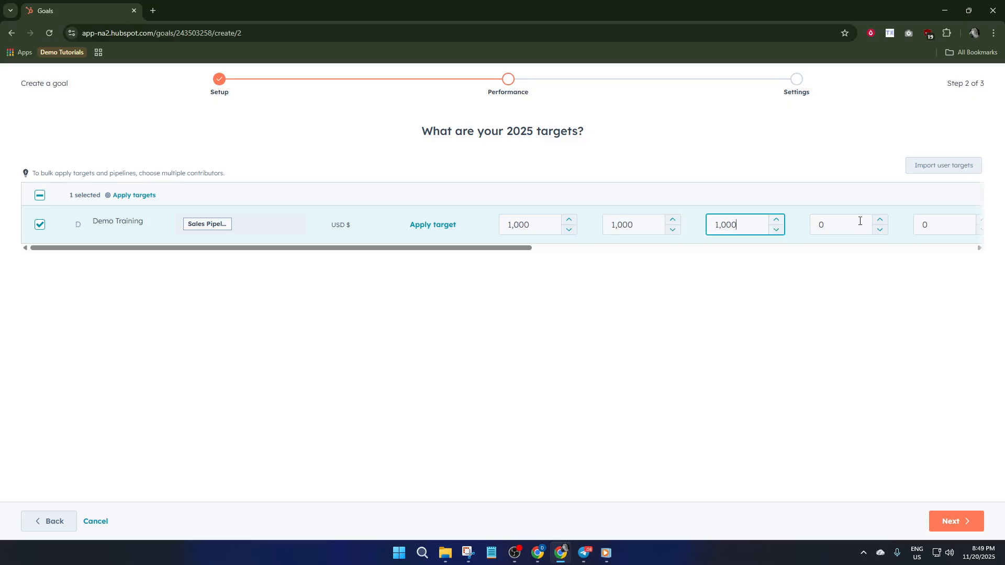
pyautogui.click(880, 220)
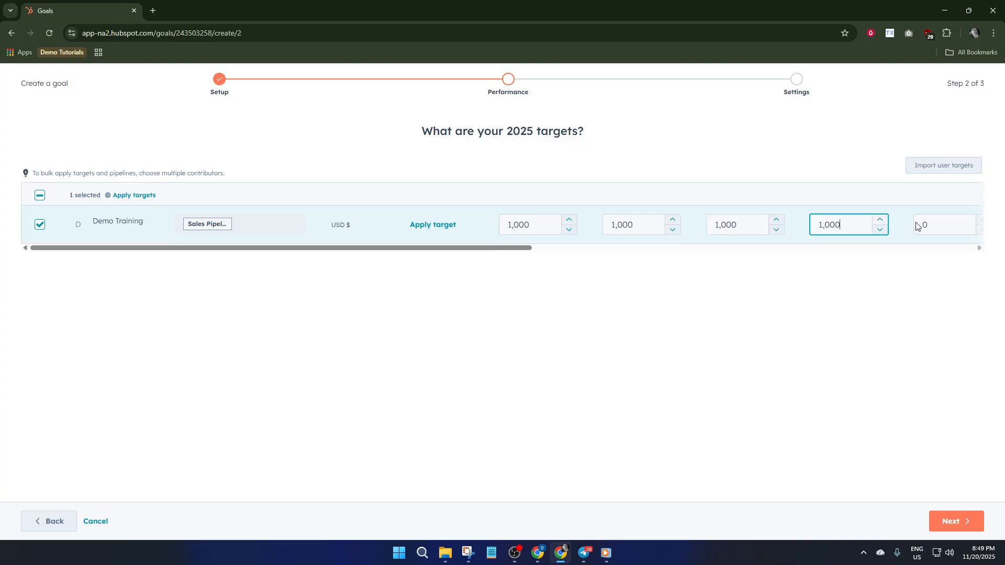
pyautogui.click(981, 221)
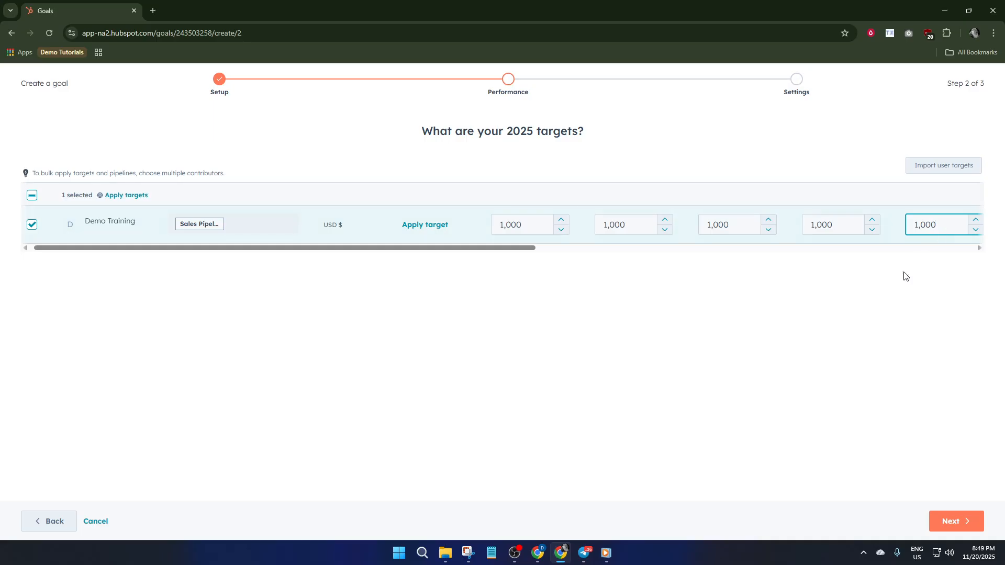
pyautogui.click(967, 525)
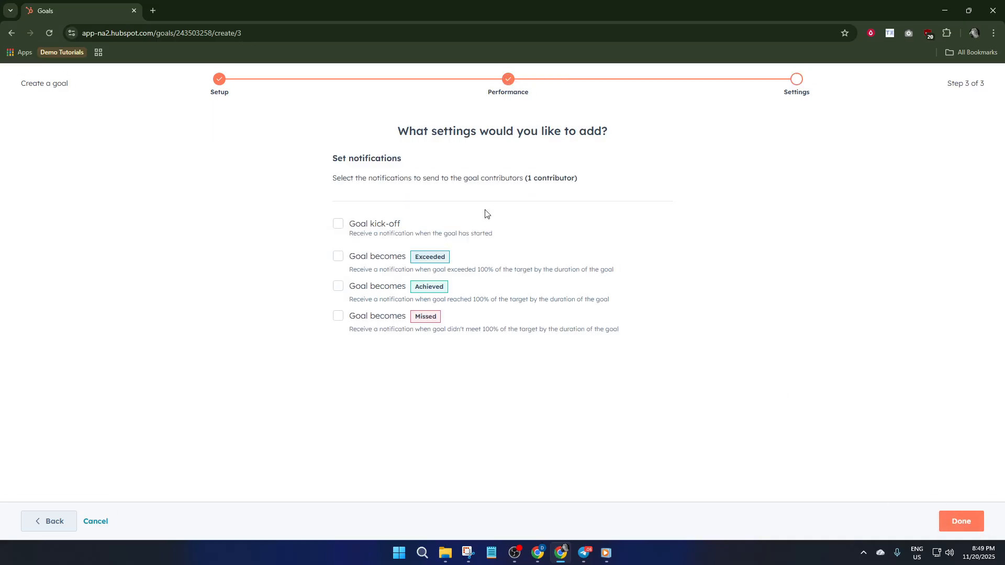
# Step: Enable the goal kick-off, Exceeded, Achieved and Missed notifications for contributors and finish creating the goal
pyautogui.click(341, 226)
pyautogui.click(338, 256)
pyautogui.click(337, 286)
pyautogui.click(337, 317)
pyautogui.click(961, 528)
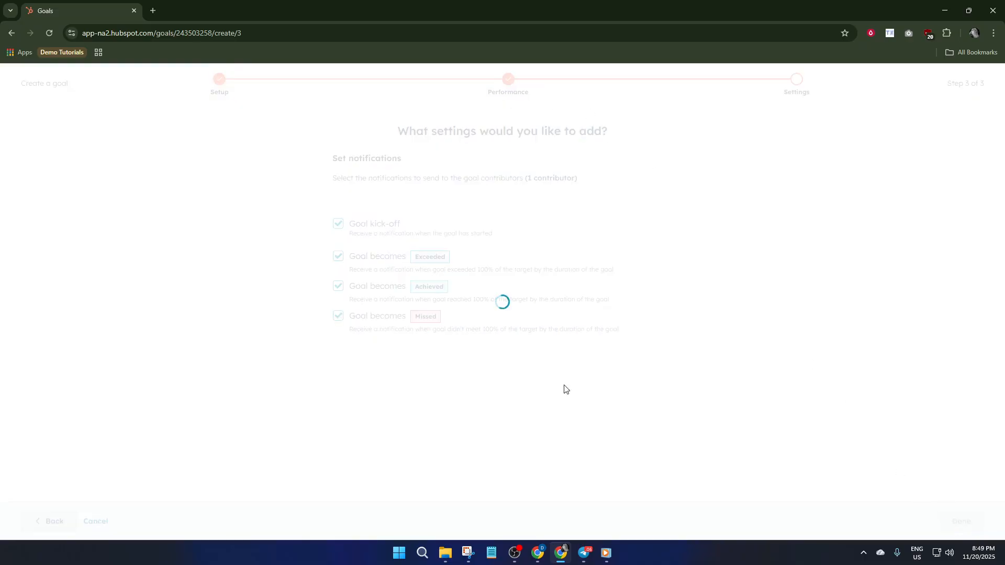